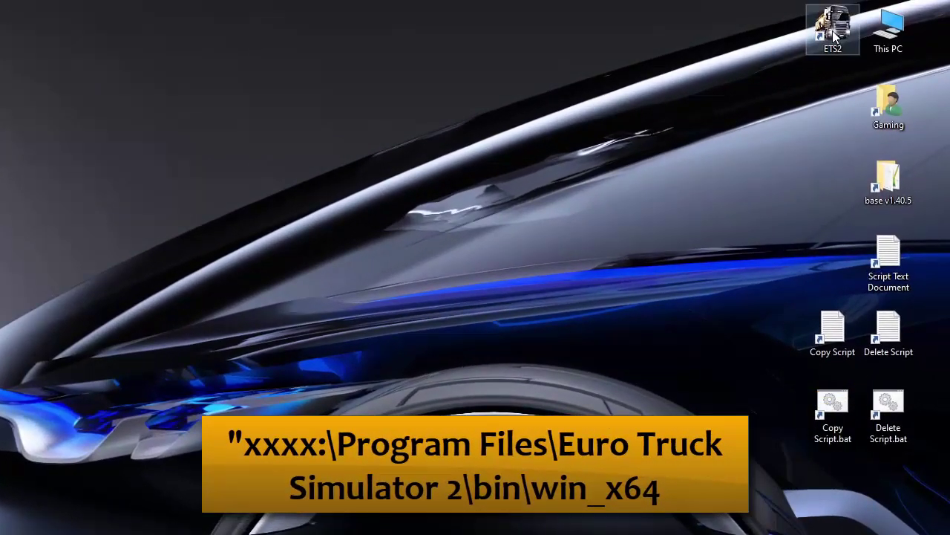
# Step: Open the properties of the ETS2 desktop shortcut
pyautogui.rightClick(832, 30)
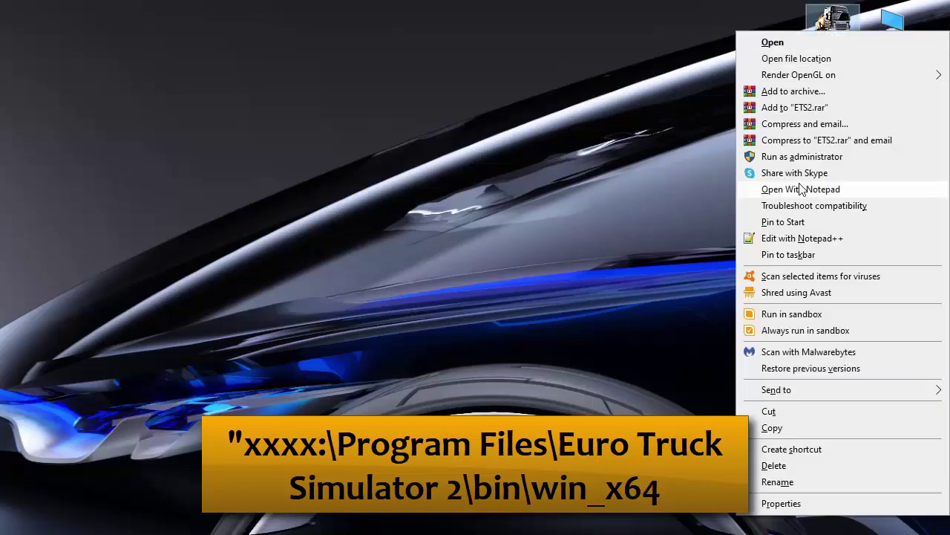
pyautogui.click(767, 505)
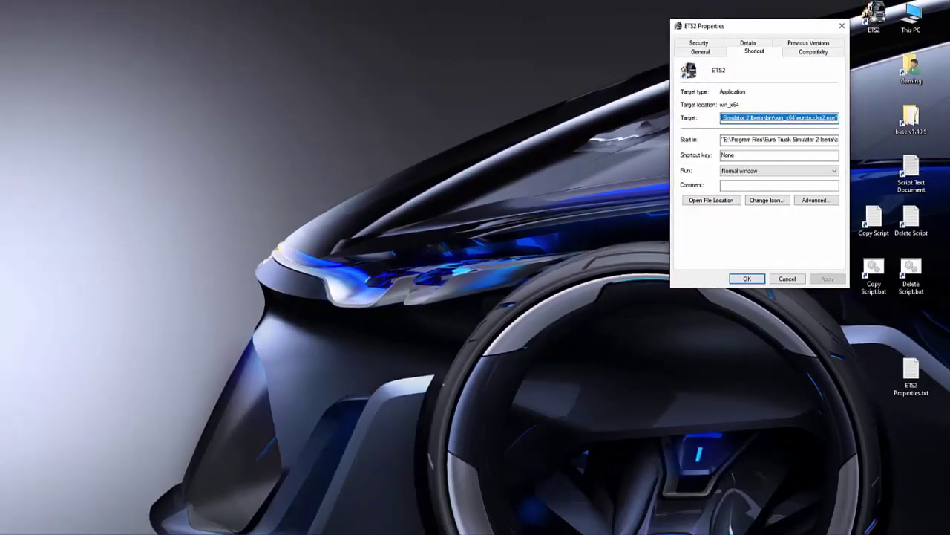
pyautogui.hotkey('alt', 'Tab')
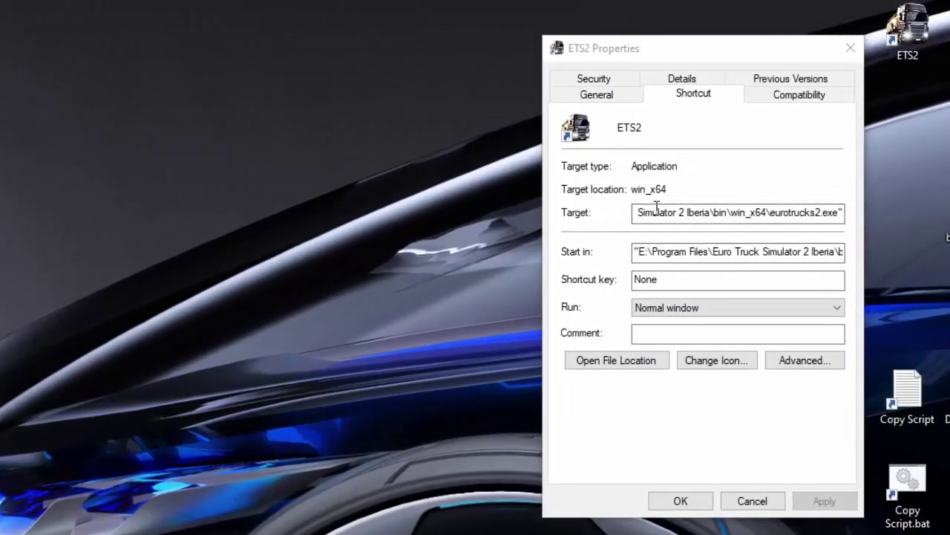
# Step: Examine the ETS2 shortcut's full target path from the drive letter through to the closing quotation mark
pyautogui.click(734, 116)
pyautogui.click(656, 212)
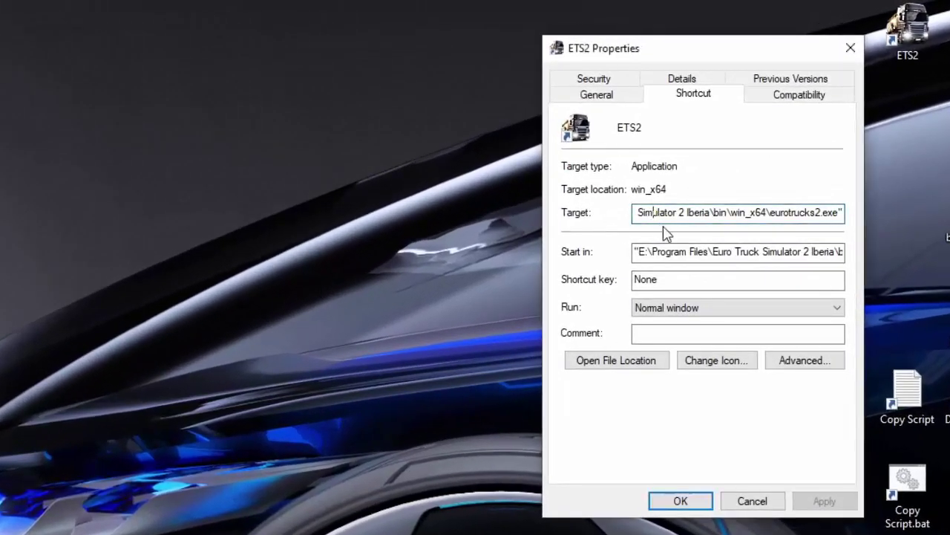
pyautogui.press('Home')
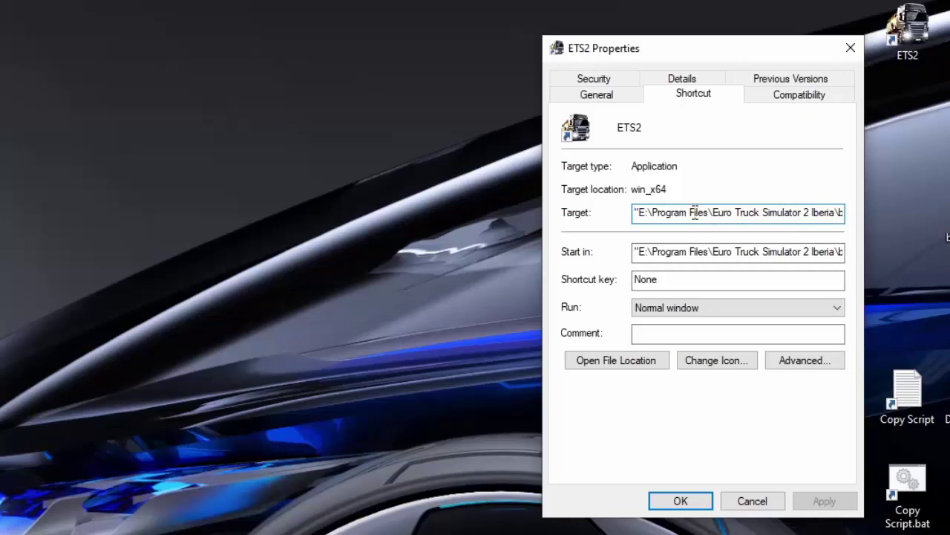
pyautogui.press('End')
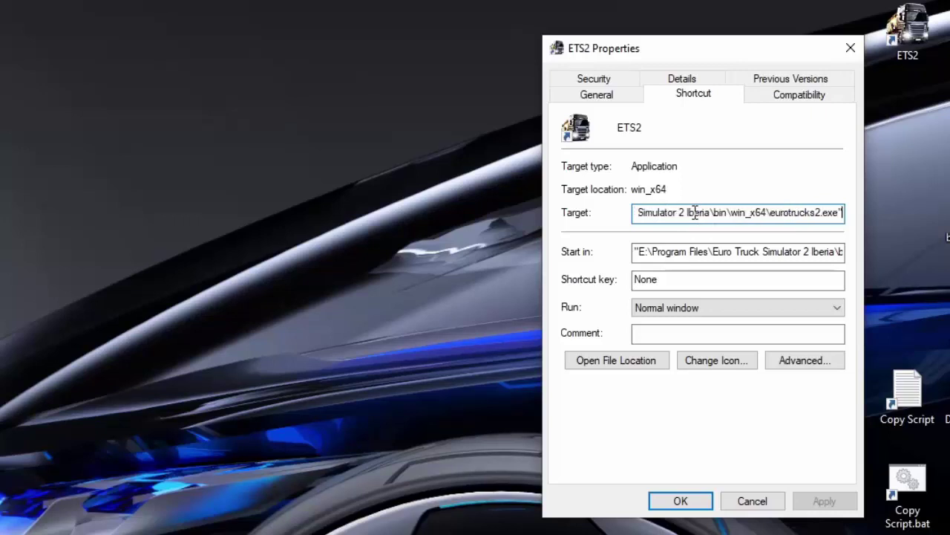
pyautogui.press('Home')
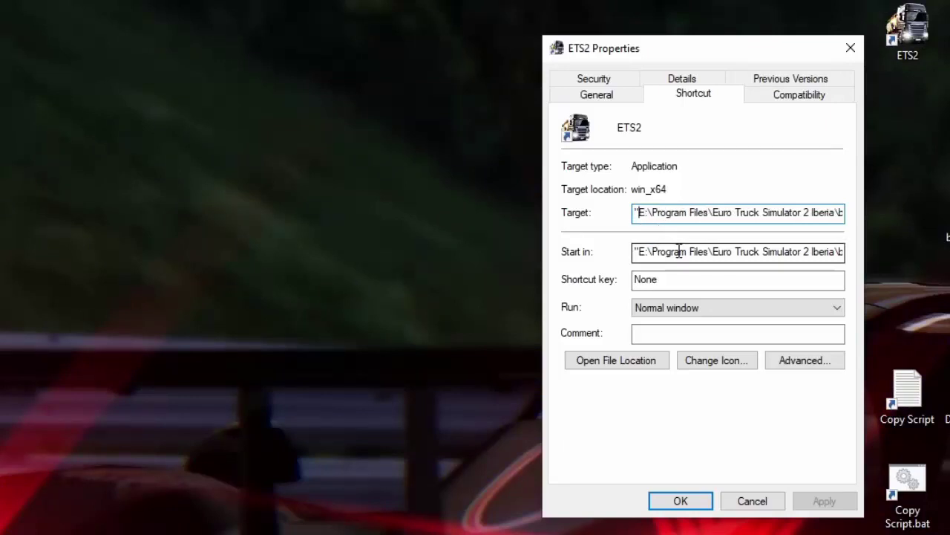
pyautogui.press('Right')
pyautogui.press('Right')
pyautogui.press('Right')
pyautogui.press('Right')
pyautogui.press('Right')
pyautogui.press('Right')
pyautogui.press('Right')
pyautogui.press('Right')
pyautogui.press('Right')
pyautogui.press('Right')
pyautogui.press('Right')
pyautogui.press('Right')
pyautogui.press('Right')
pyautogui.press('Right')
pyautogui.press('Right')
pyautogui.press('Right')
pyautogui.press('Right')
pyautogui.press('Right')
pyautogui.press('Right')
pyautogui.press('Right')
pyautogui.press('Right')
pyautogui.press('Right')
pyautogui.press('Right')
pyautogui.press('Right')
pyautogui.press('Right')
pyautogui.press('Right')
pyautogui.press('Right')
pyautogui.press('Right')
pyautogui.press('Right')
pyautogui.press('Right')
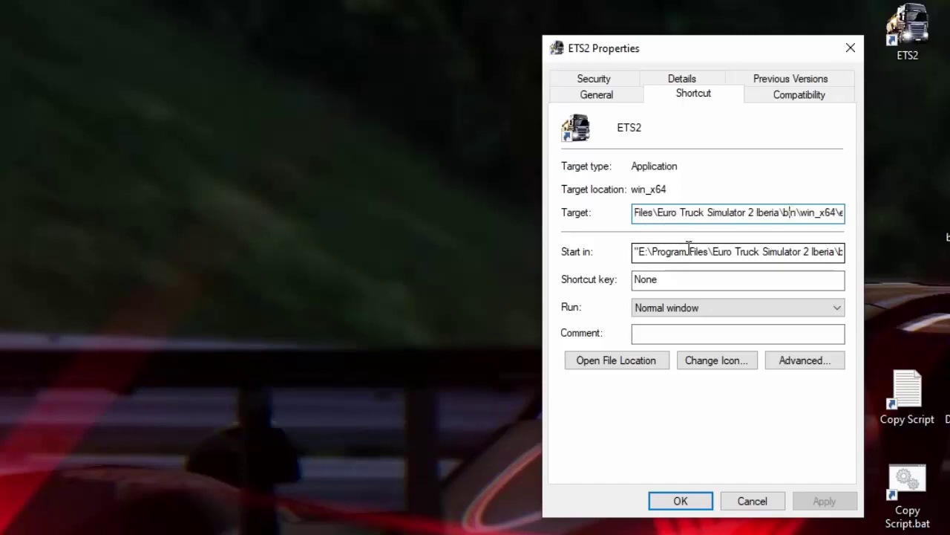
pyautogui.press('Right')
pyautogui.press('Right')
pyautogui.press('Right')
pyautogui.press('Right')
pyautogui.press('Right')
pyautogui.press('Right')
pyautogui.press('Right')
pyautogui.press('Right')
pyautogui.press('Right')
pyautogui.press('Right')
pyautogui.press('Right')
pyautogui.press('Right')
pyautogui.press('Right')
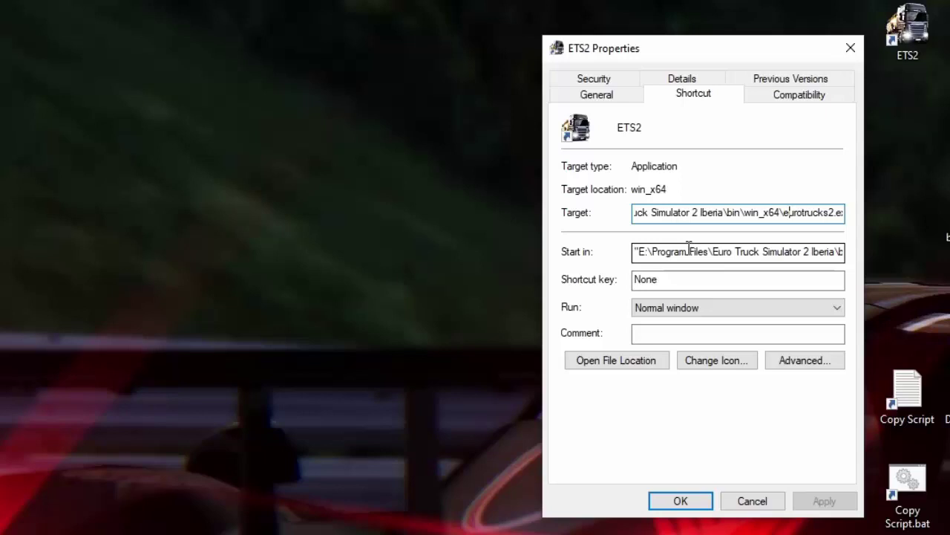
pyautogui.press('Right')
pyautogui.press('Right')
pyautogui.press('Right')
pyautogui.press('End')
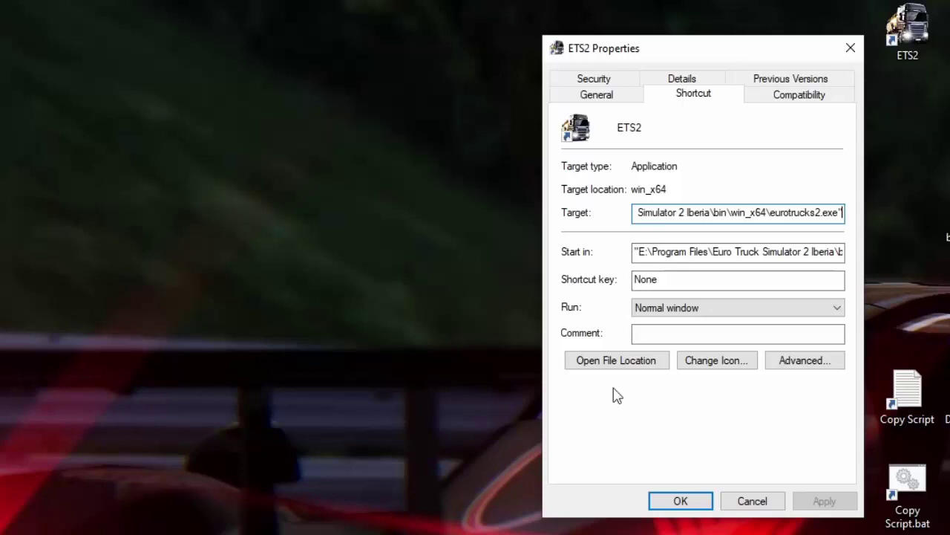
# Step: Append a space and the launch option -unlimitedlog after the closing quotation mark of the shortcut's target path
pyautogui.click(840, 213)
pyautogui.write('"')
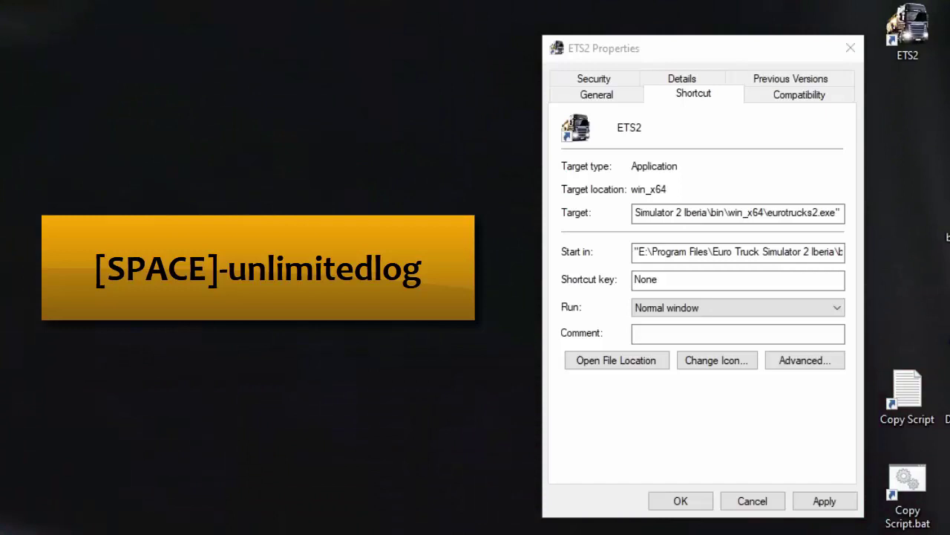
pyautogui.click(836, 211)
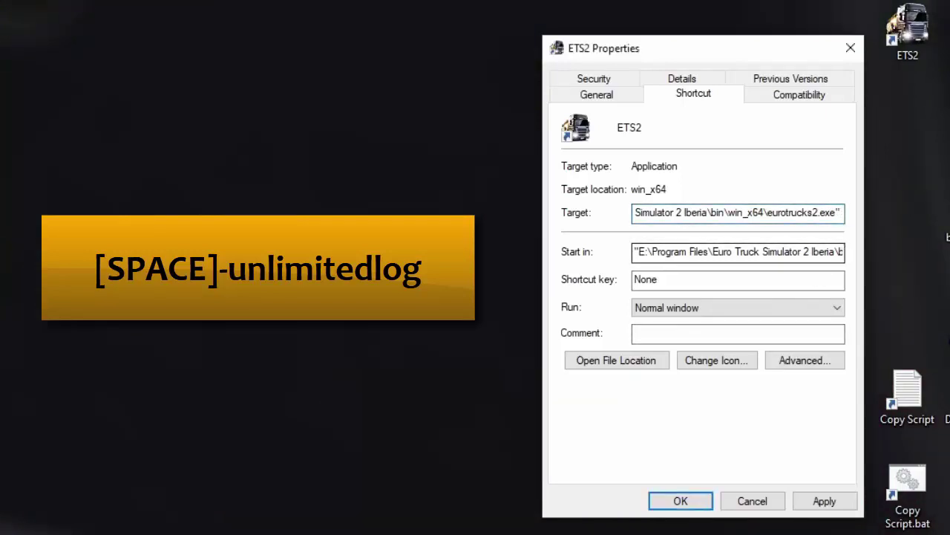
pyautogui.write('-unlimitedlog')
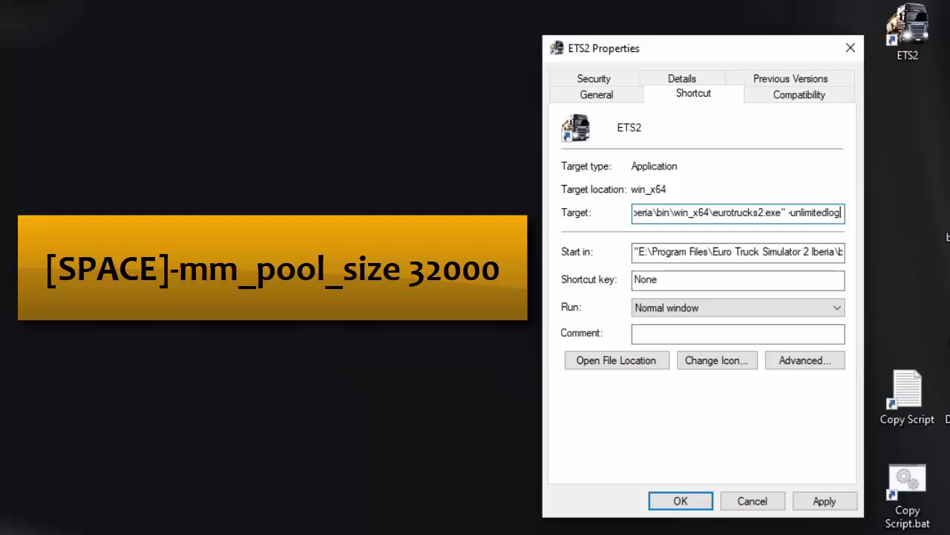
# Step: Append a space and the launch option -mm_pool_size 32000 to the end of the shortcut's target
pyautogui.hotkey('alt', 'Tab')
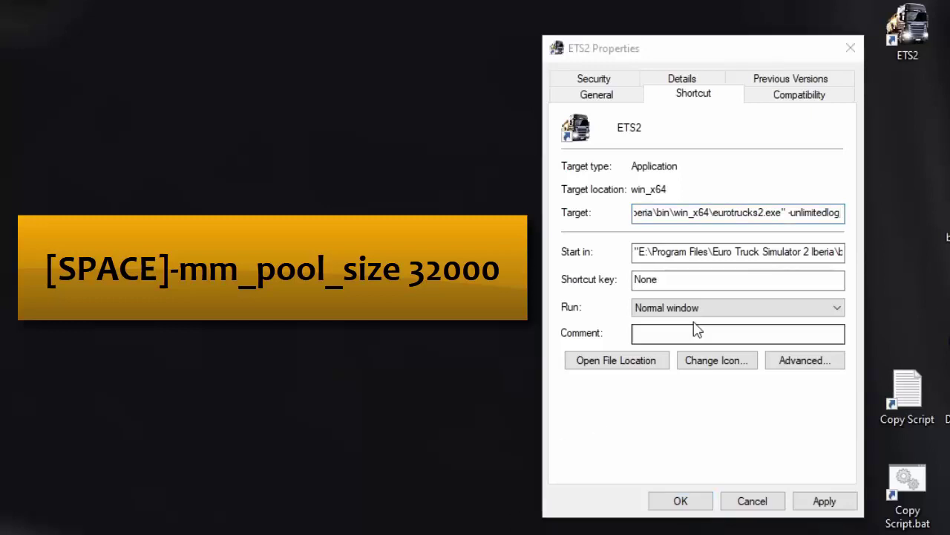
pyautogui.click(842, 213)
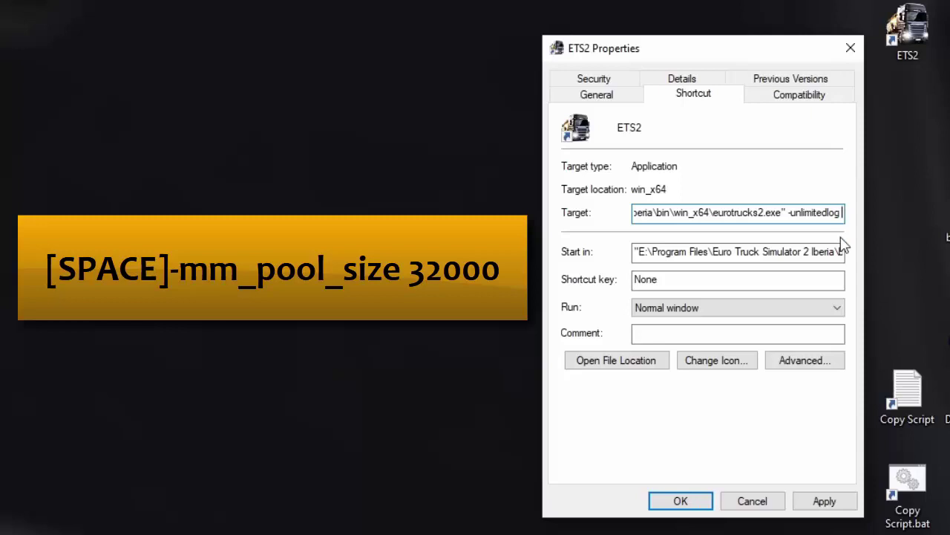
pyautogui.write('-mm_pool_size 32000')
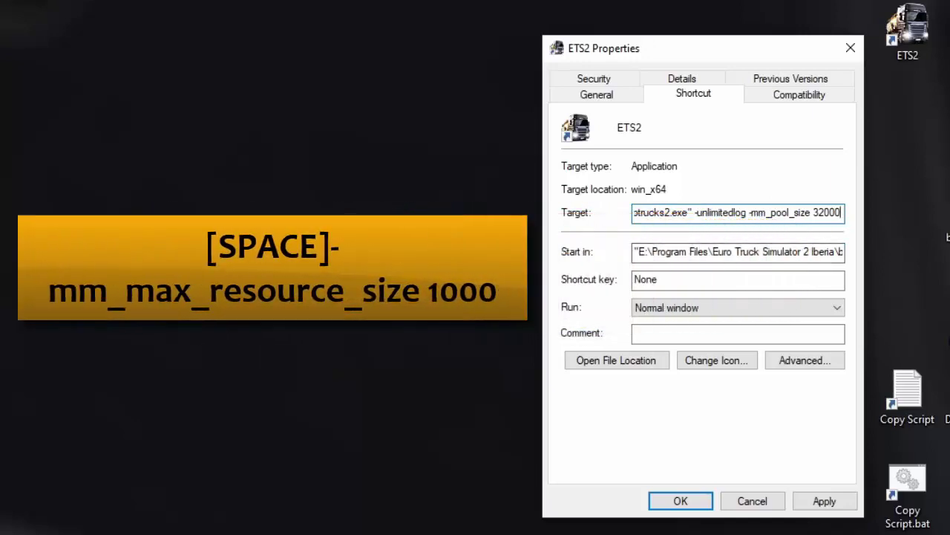
# Step: Append a space and the launch option -mm_max_resource_size 1000 to the end of the shortcut's target
pyautogui.hotkey('alt', 'Tab')
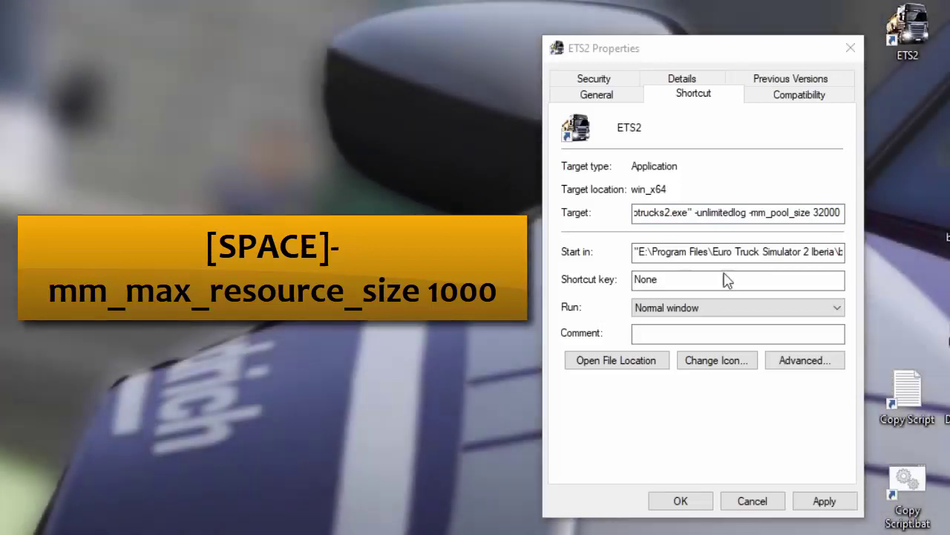
pyautogui.click(835, 214)
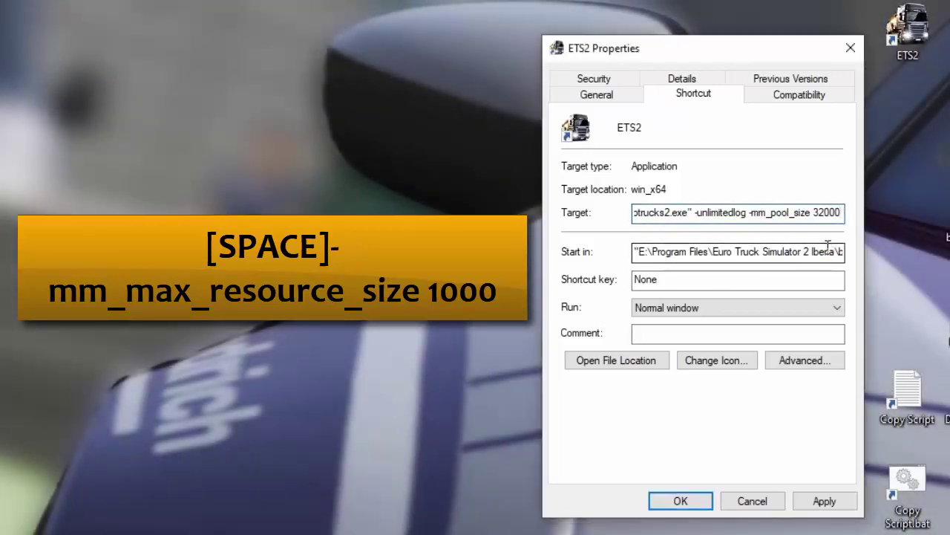
pyautogui.write('-mm_max_resource_size 1000')
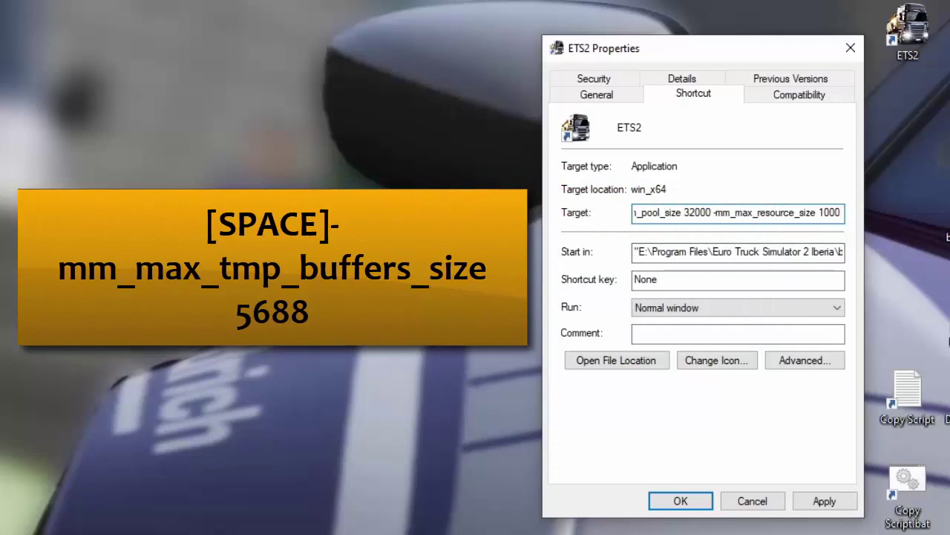
# Step: Append a space and the launch option -mm_max_tmp_buffers_size 5688 to the end of the shortcut's target
pyautogui.hotkey('alt', 'Tab')
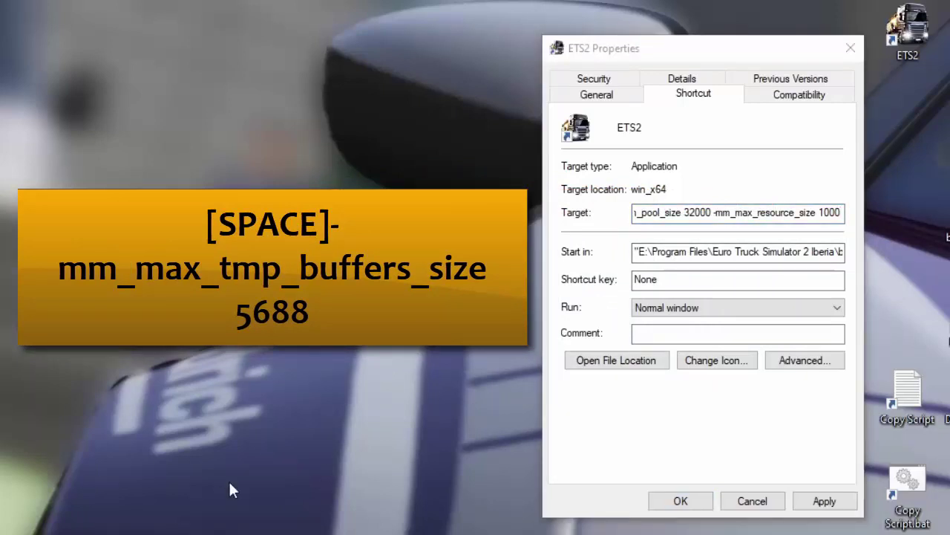
pyautogui.click(837, 212)
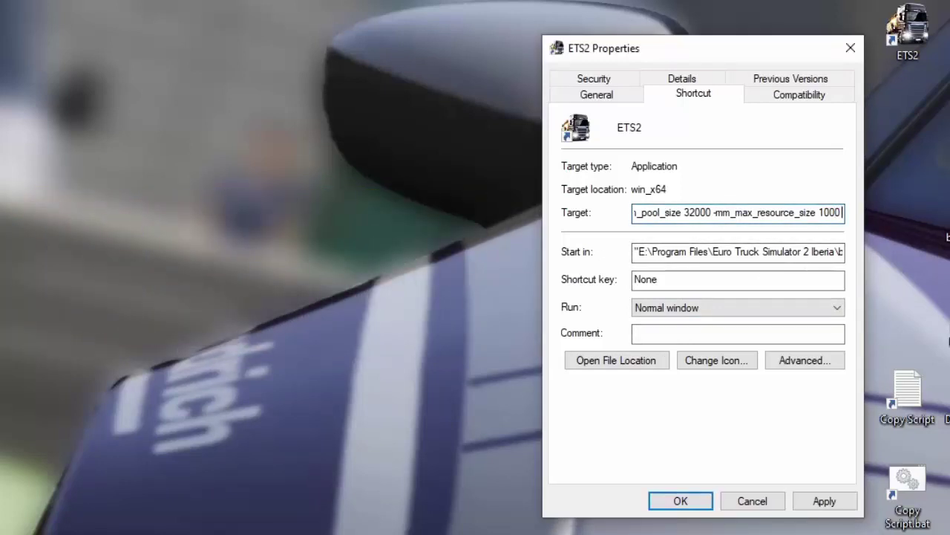
pyautogui.write('-mm_max_tmp_buffers_size 5688')
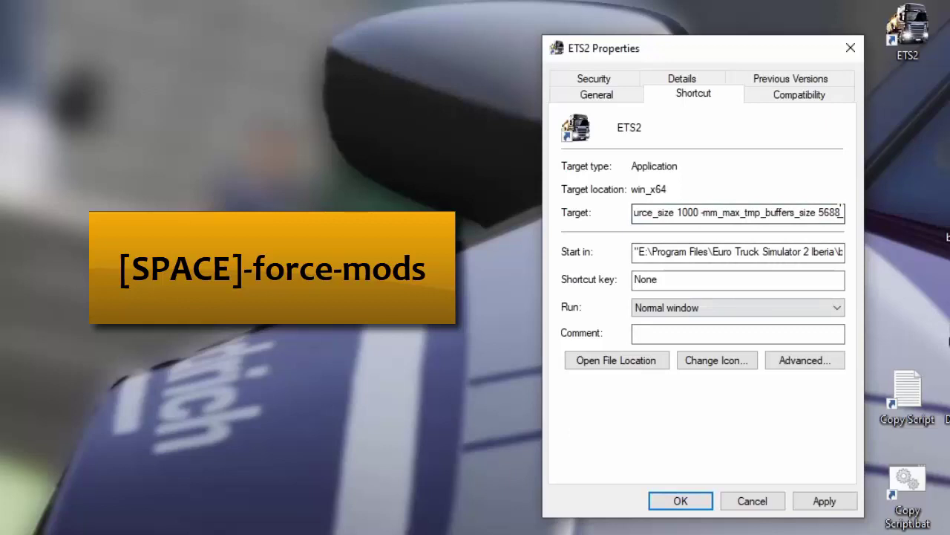
# Step: Append a space and -force-mods to the shortcut's target, apply the change and close the properties
pyautogui.write('-force-mods')
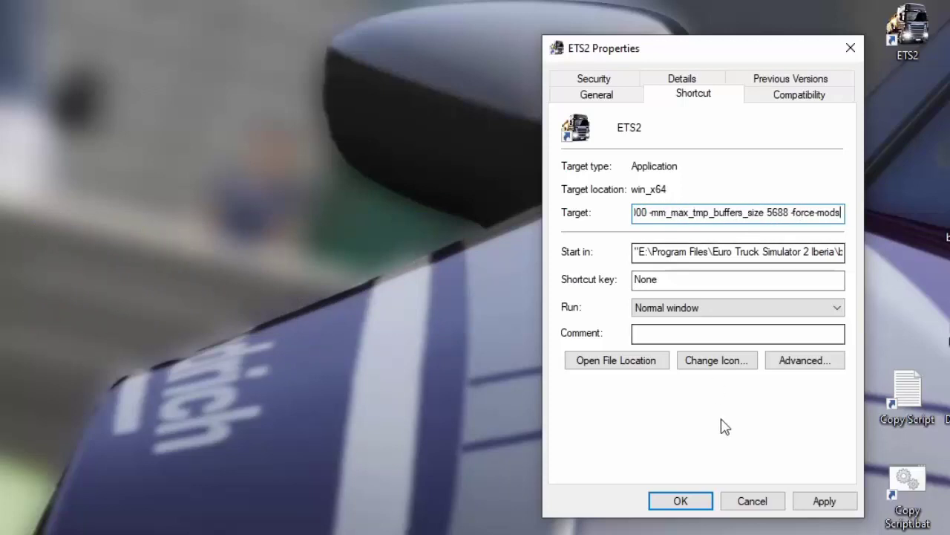
pyautogui.click(817, 502)
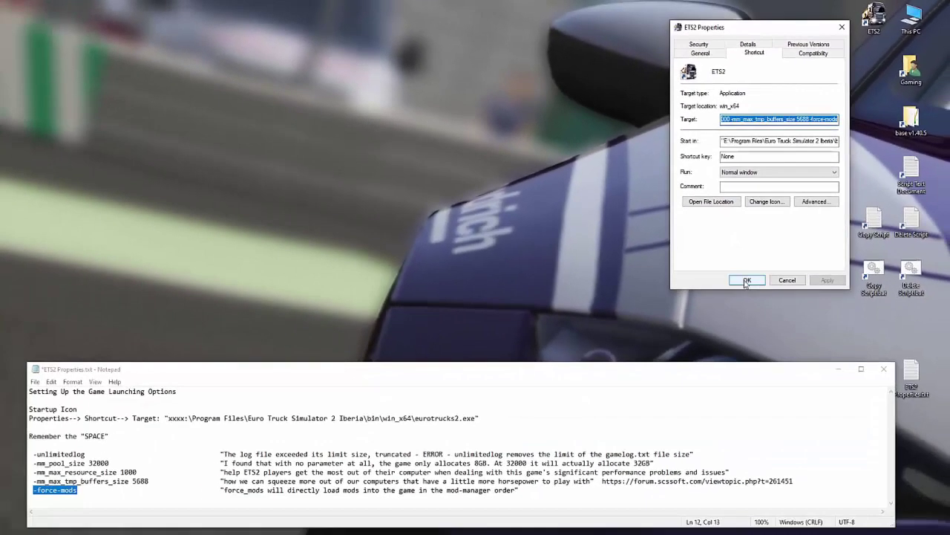
pyautogui.click(746, 281)
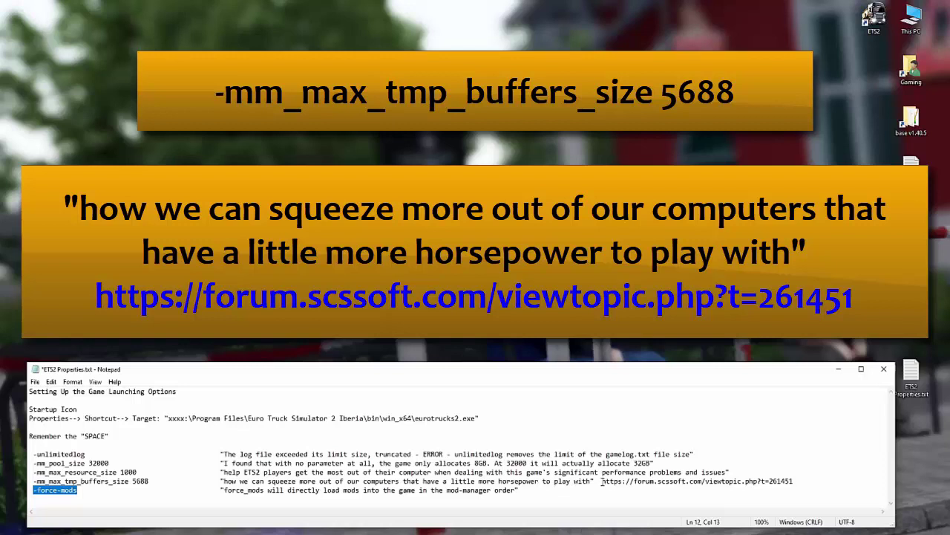
# Step: In the ETS2 Properties.txt notes in Notepad, examine the forum link and the value given for -mm_max_tmp_buffers_size
pyautogui.moveTo(602, 481); pyautogui.dragTo(795, 484)
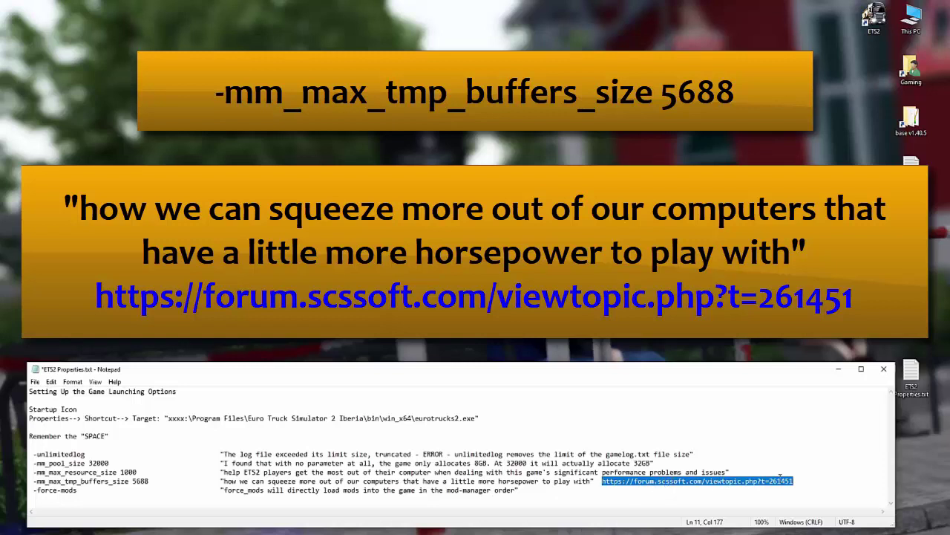
pyautogui.click(802, 480)
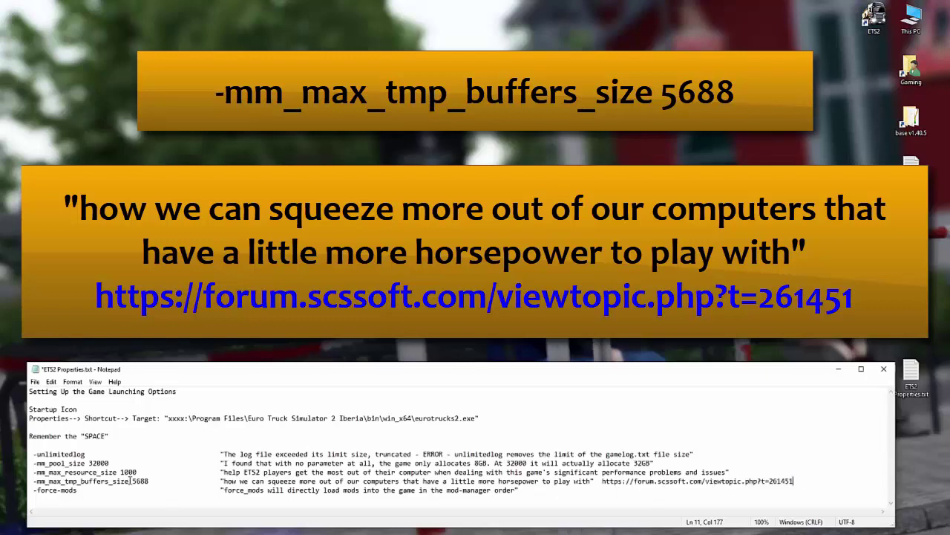
pyautogui.moveTo(132, 481); pyautogui.dragTo(150, 481)
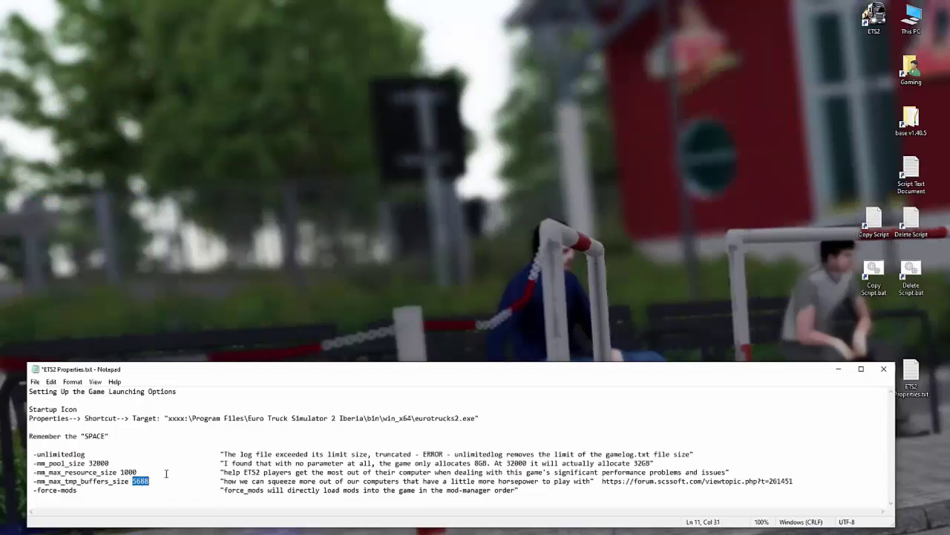
pyautogui.click(165, 481)
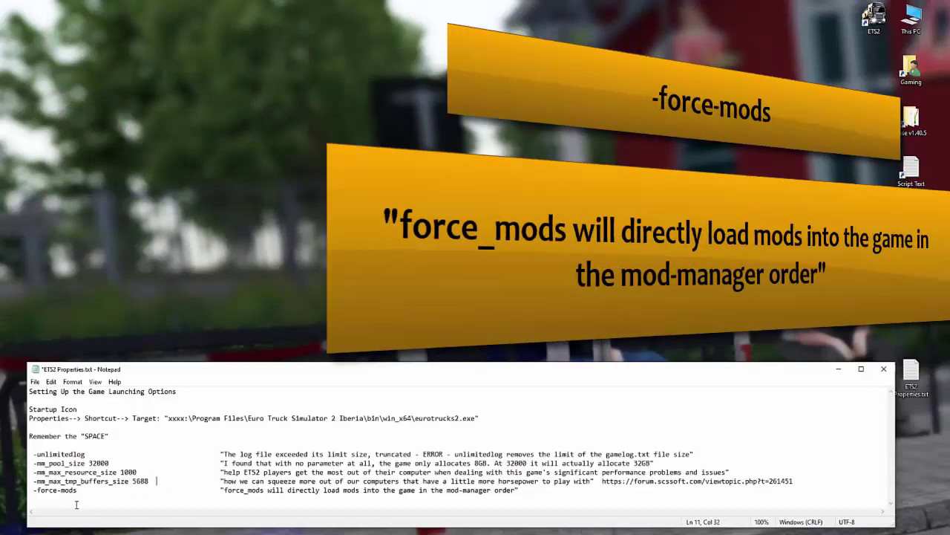